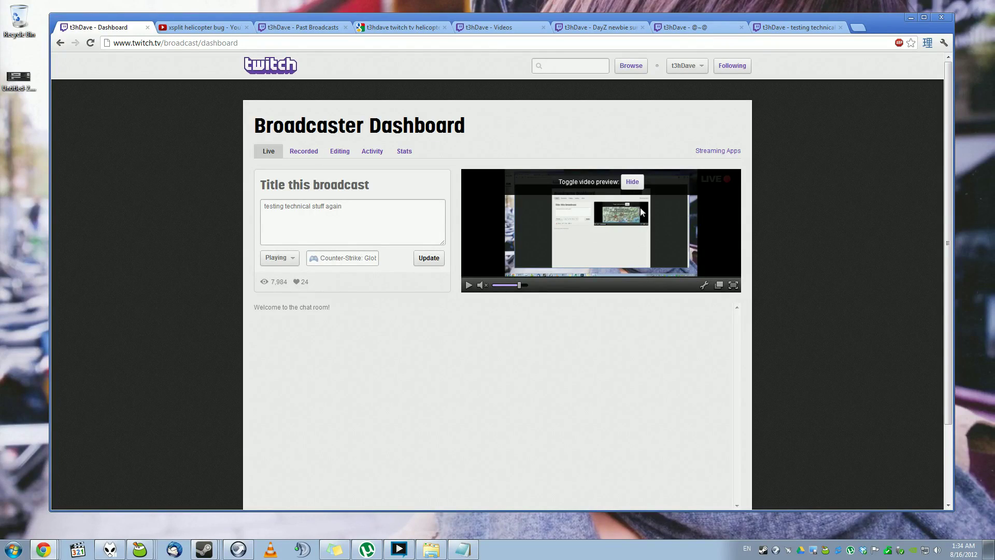
Play and pause the DayZ and StarCraft II past broadcasts, then return to the Broadcaster Dashboard
click(599, 28)
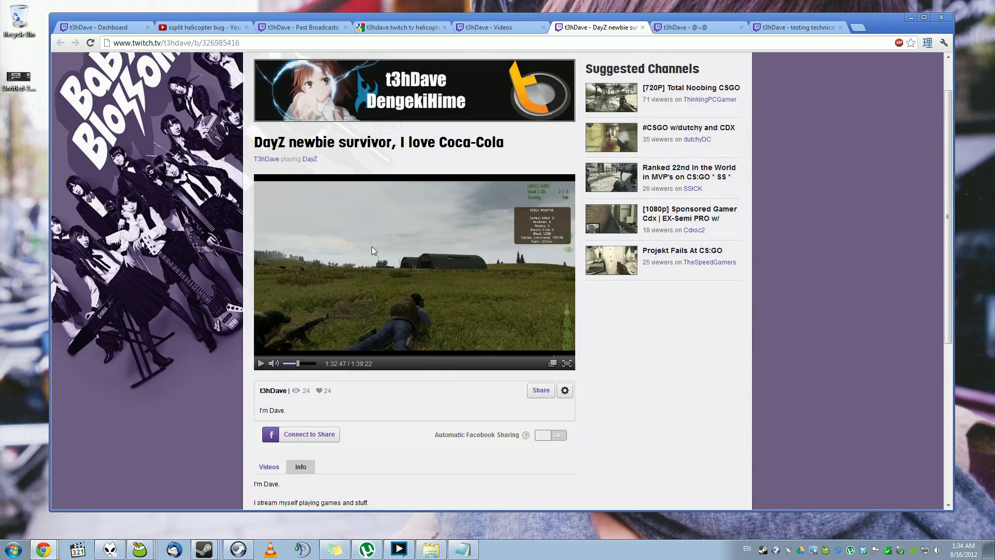
click(261, 363)
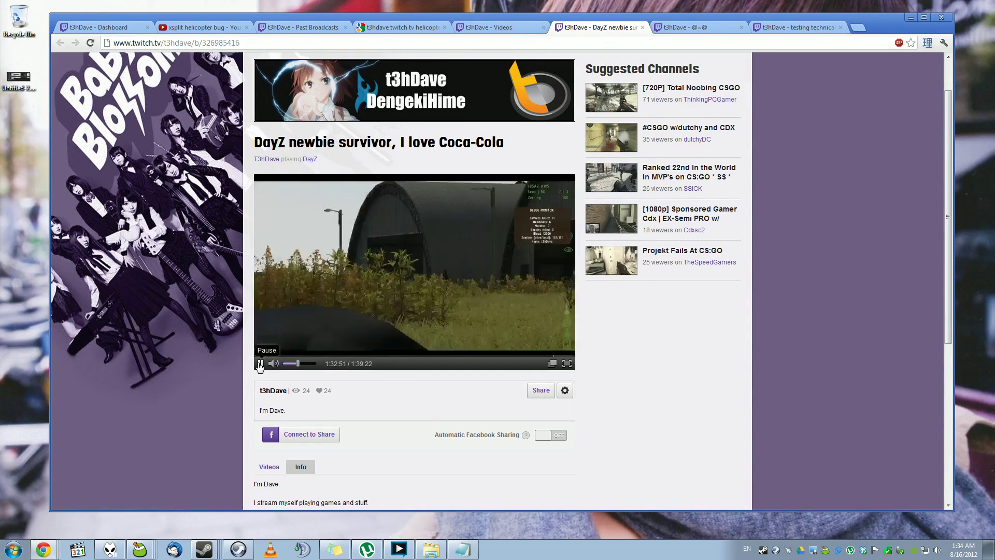
click(261, 363)
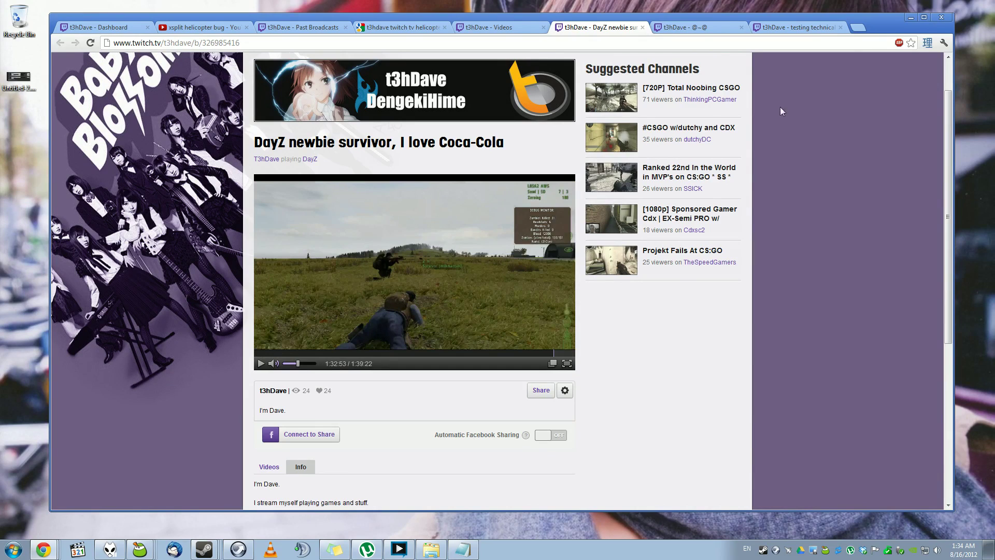
click(700, 28)
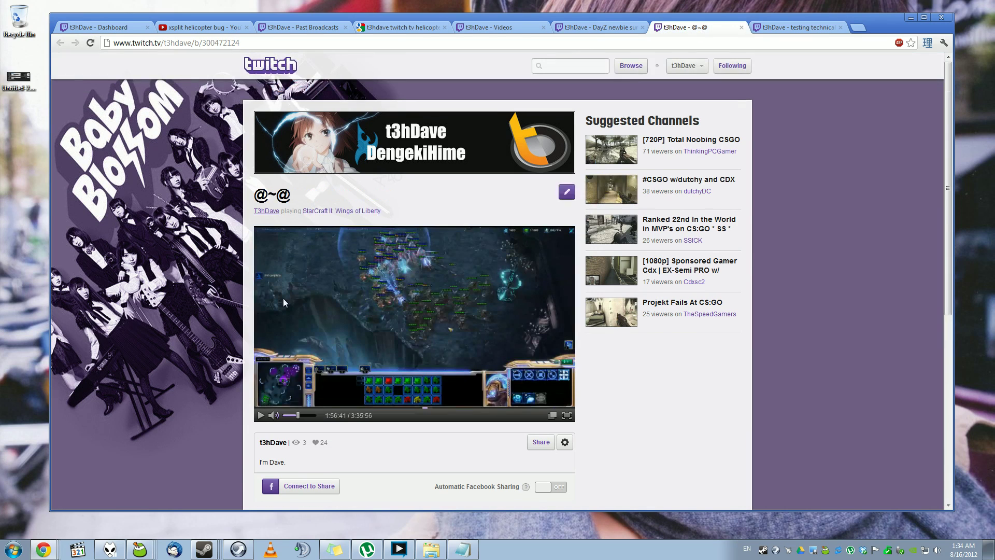
click(260, 415)
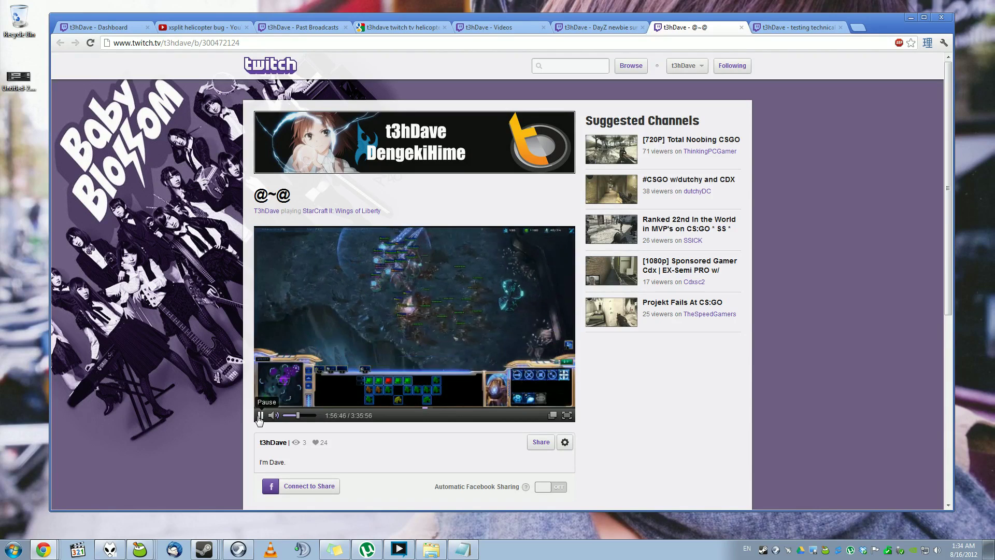
click(261, 416)
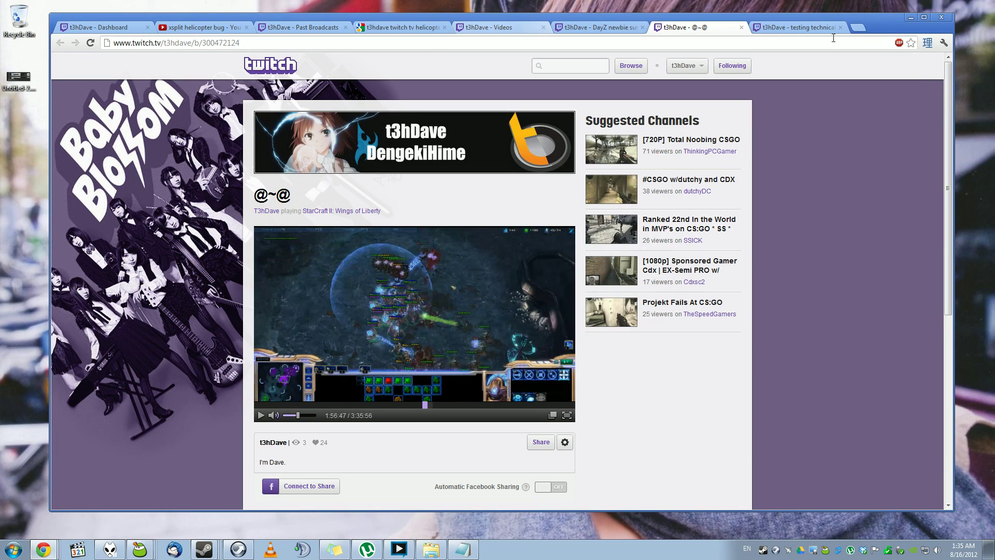
click(93, 29)
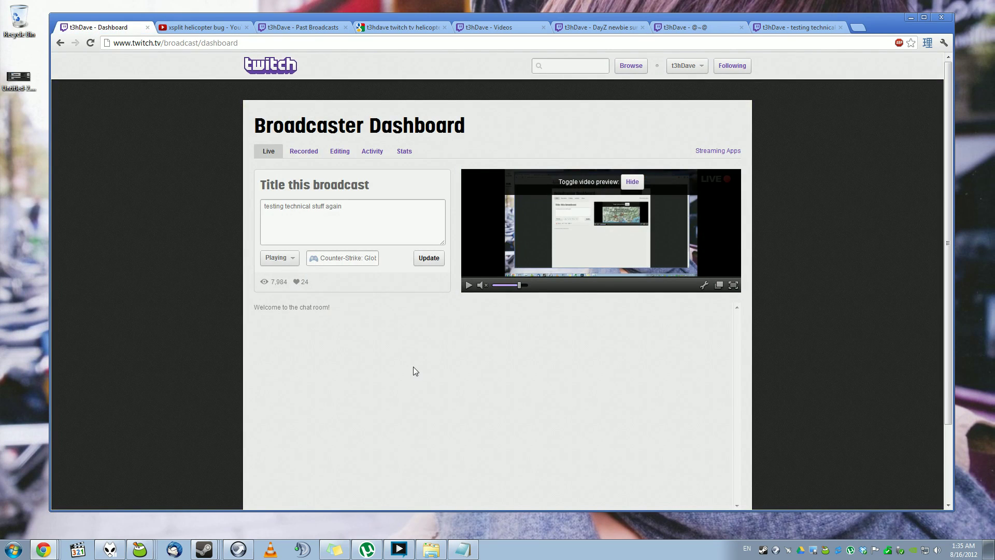
Open the Properties of the XSplit Broadcaster shortcut from the Start menu
key(super)
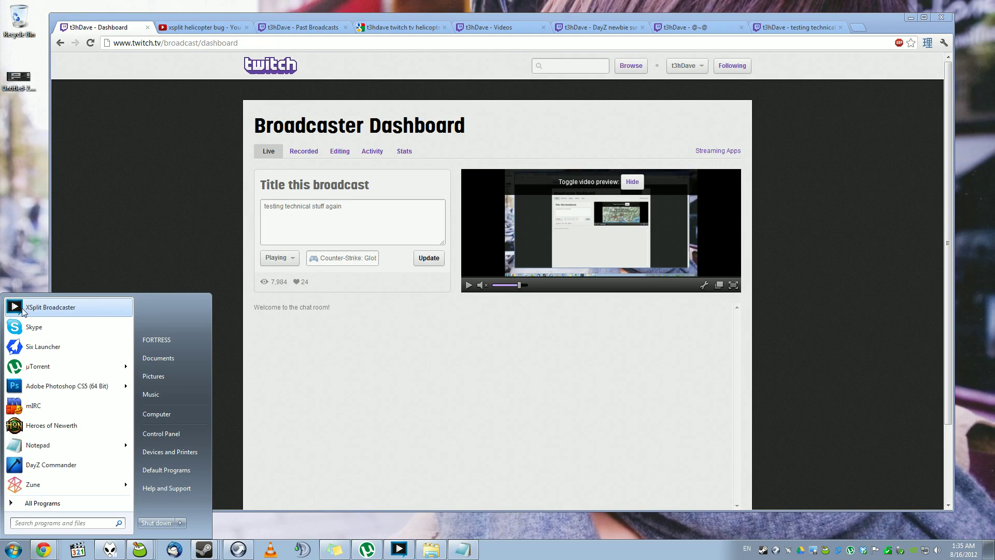
click(67, 522)
text(xspl)
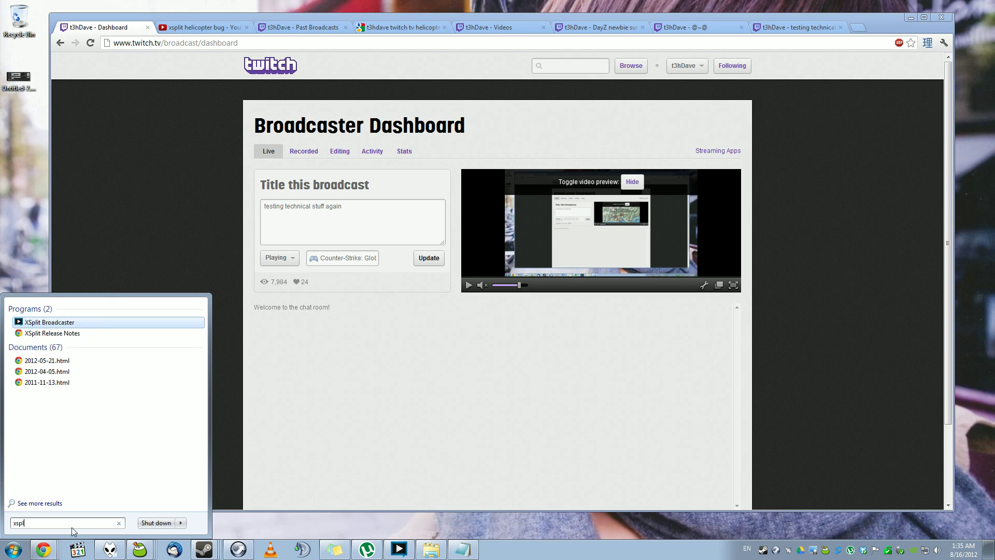
text(i)
right_click(63, 323)
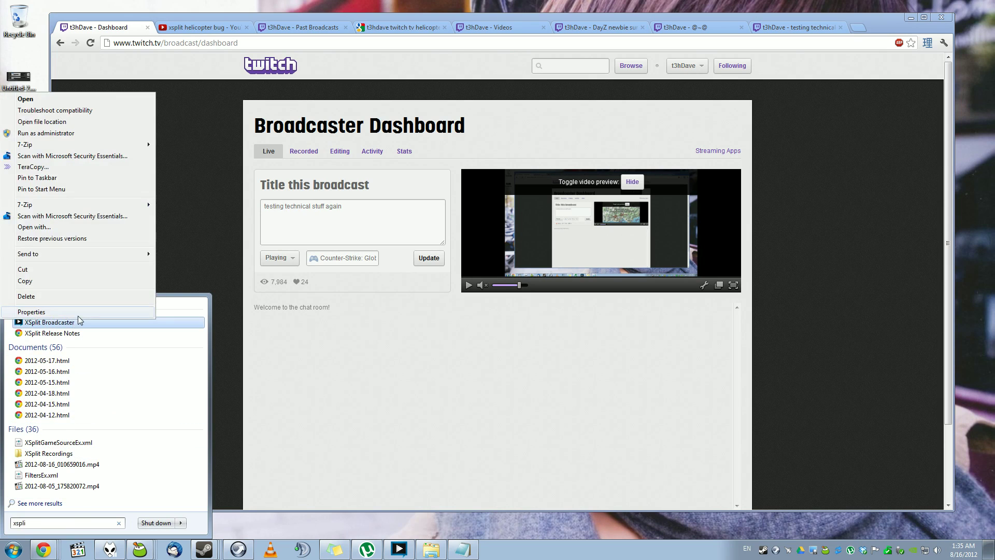
click(31, 312)
drag(147, 284, 427, 108)
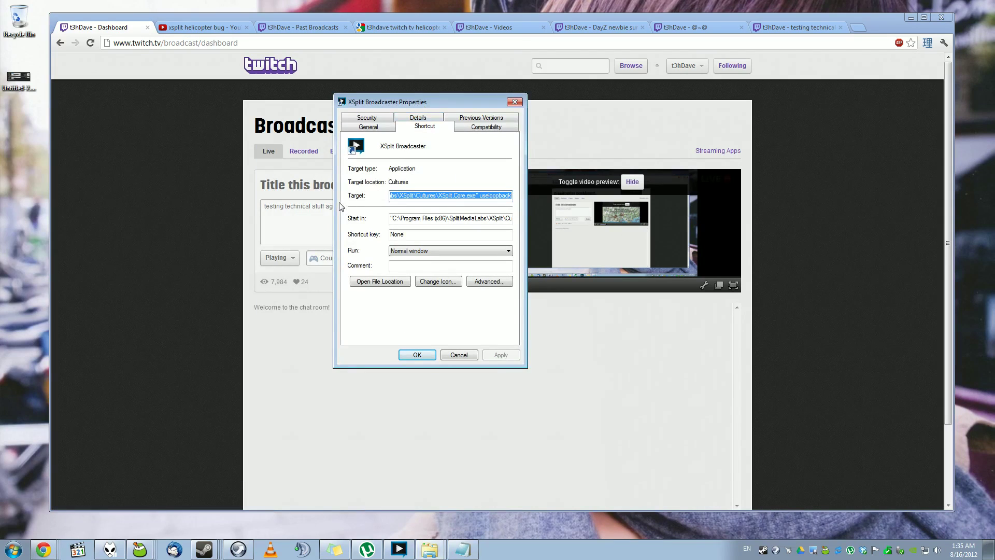
Highlight the '-useloopback' switch at the end of the shortcut Target, then close Properties
click(478, 195)
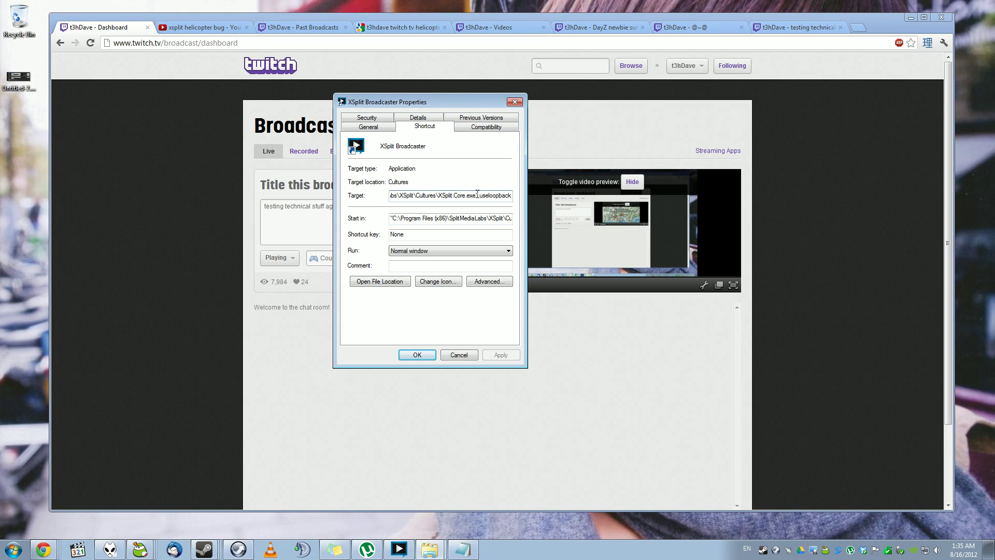
drag(478, 195, 512, 195)
mouse_move(423, 103)
mouse_down()
mouse_move(439, 85)
mouse_move(485, 122)
mouse_up()
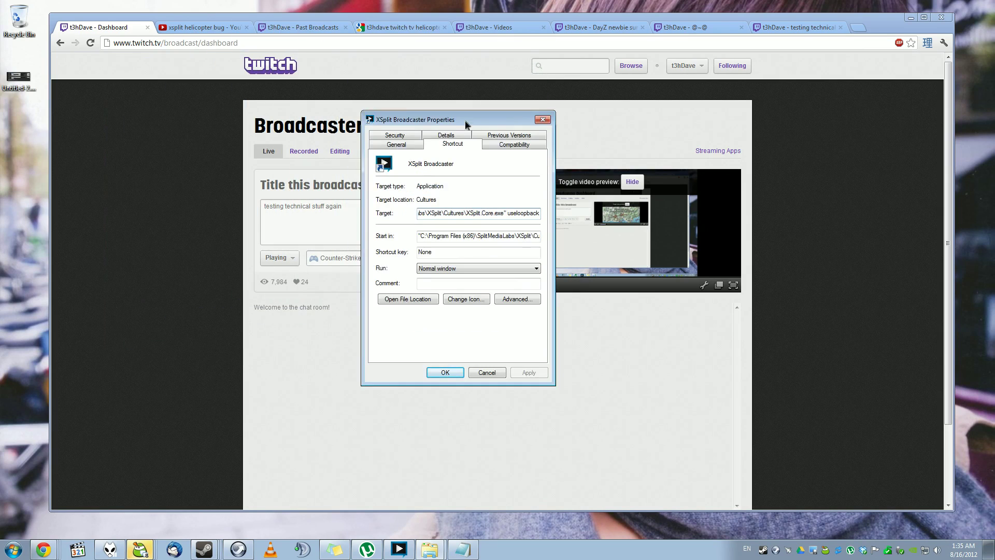
double_click(528, 213)
click(534, 213)
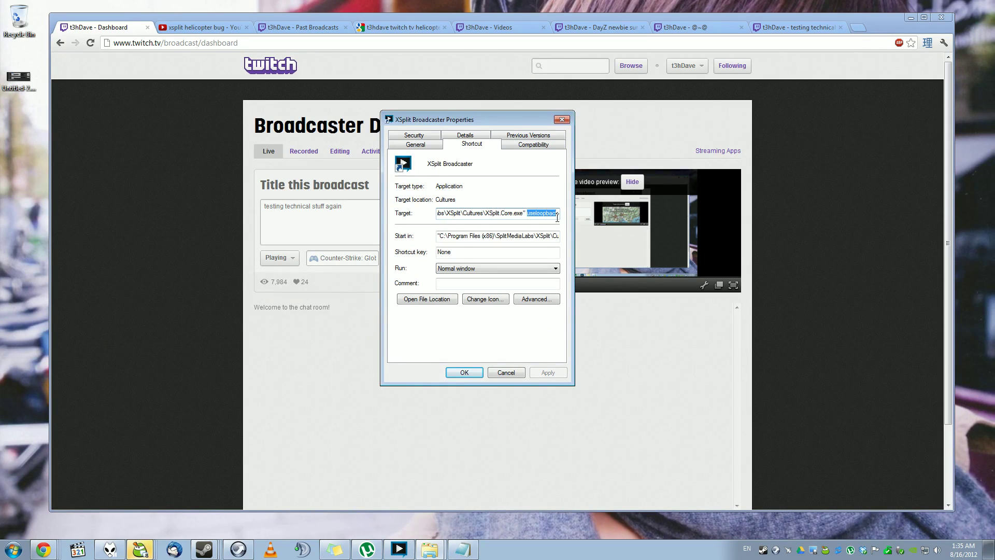
double_click(536, 214)
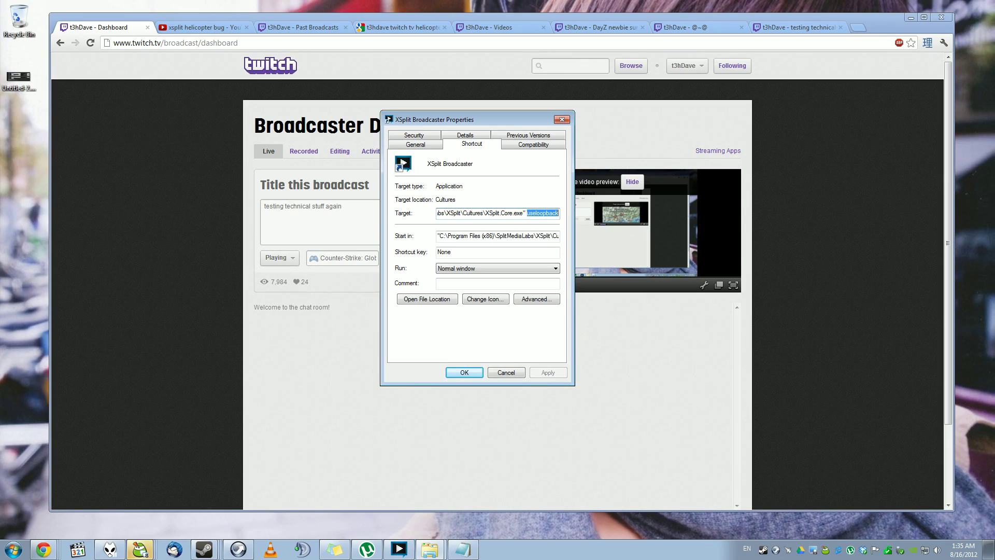
click(562, 120)
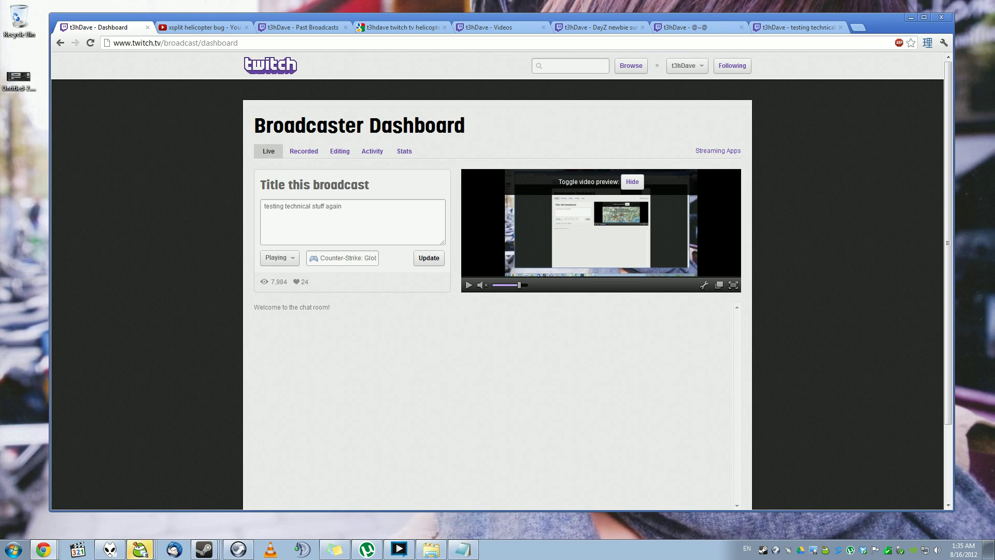
Reopen the XSplit shortcut Properties, reselect '-useloopback' in the Target, and close it
key(super)
right_click(51, 307)
click(96, 386)
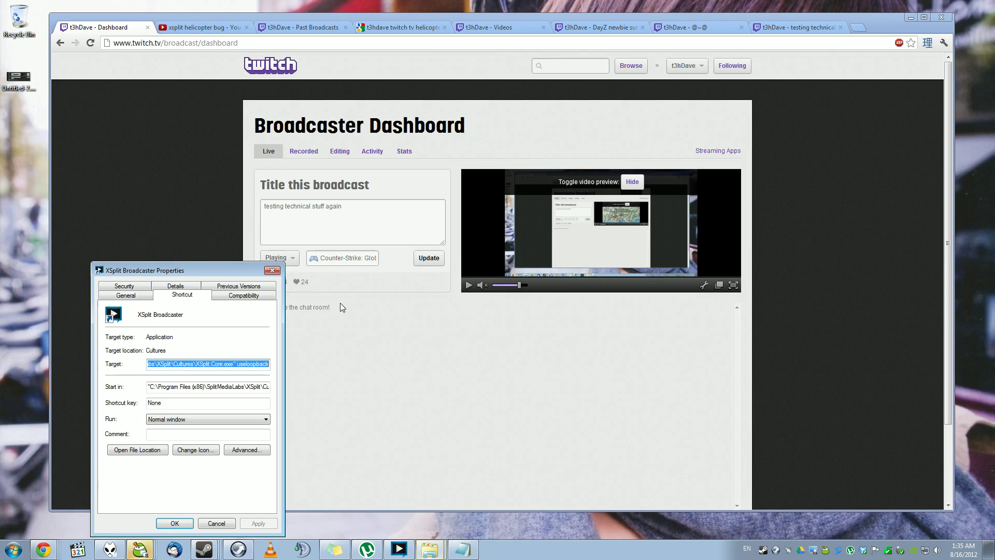
drag(227, 276, 511, 135)
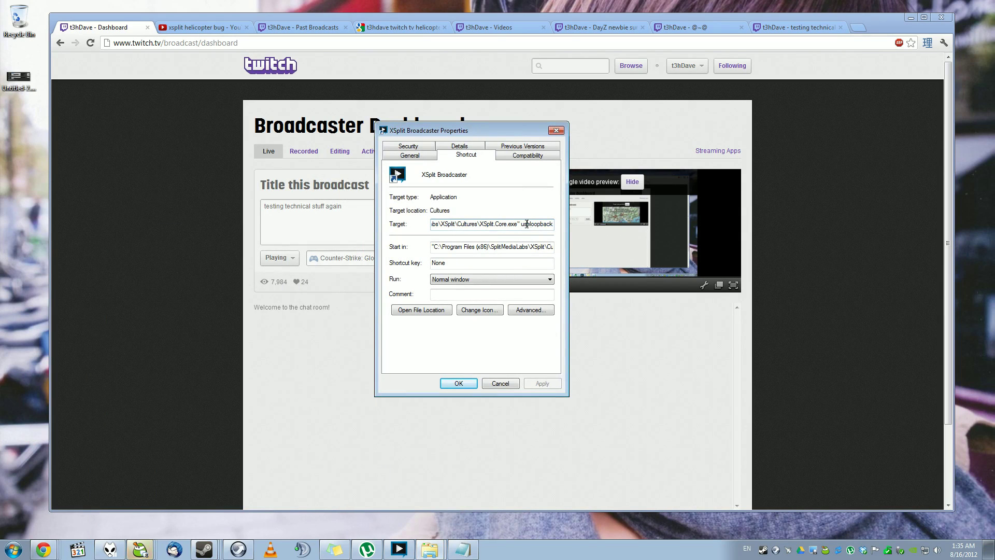
double_click(536, 224)
click(521, 223)
drag(521, 224, 554, 224)
drag(520, 224, 548, 225)
click(555, 131)
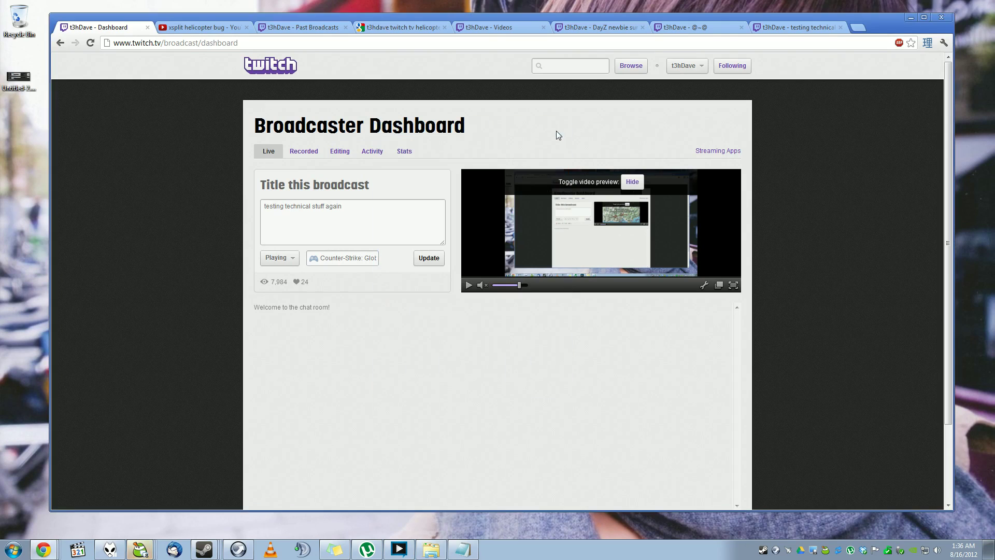
Set Speakers default format to 24 bit, 44100 Hz, then view the XSplit encoding screenshot
key(super)
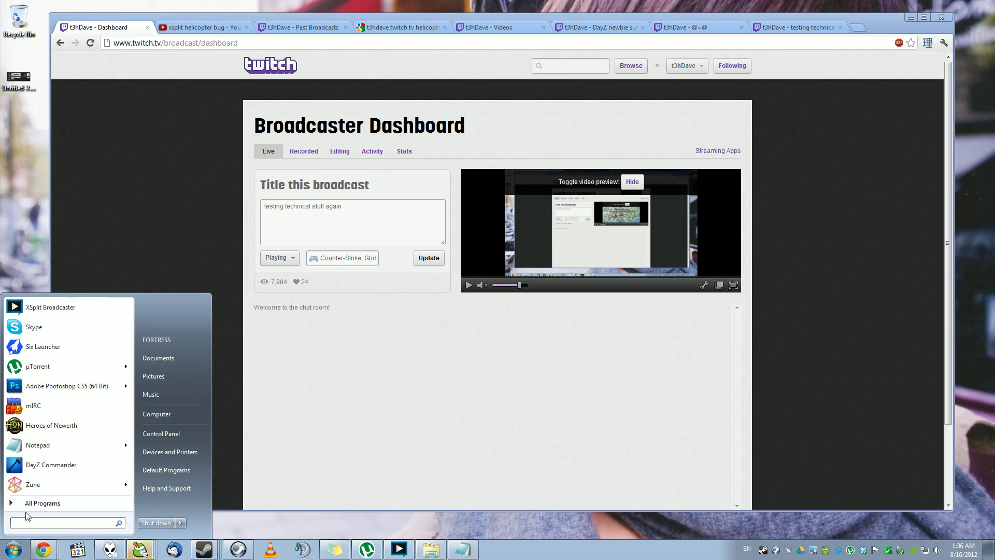
text(sound)
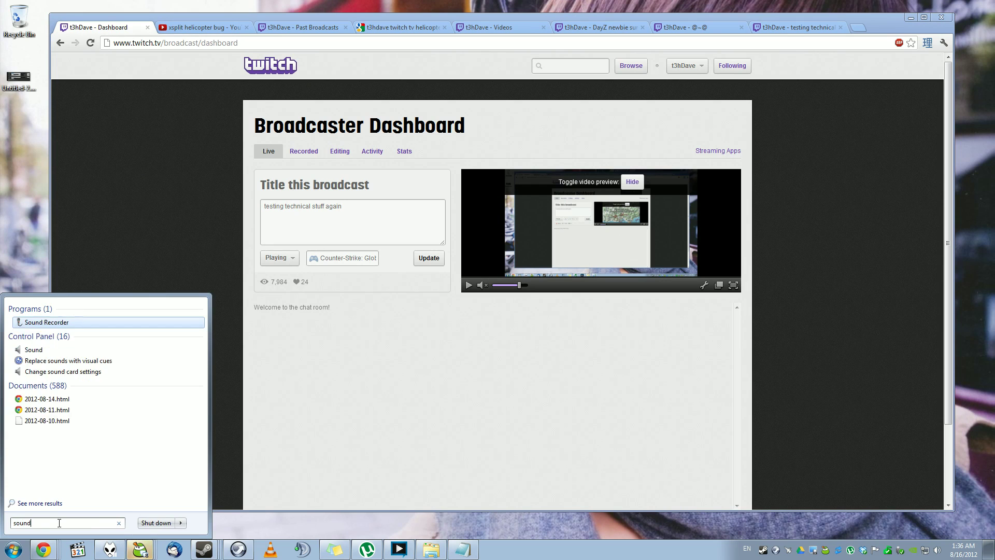
click(33, 350)
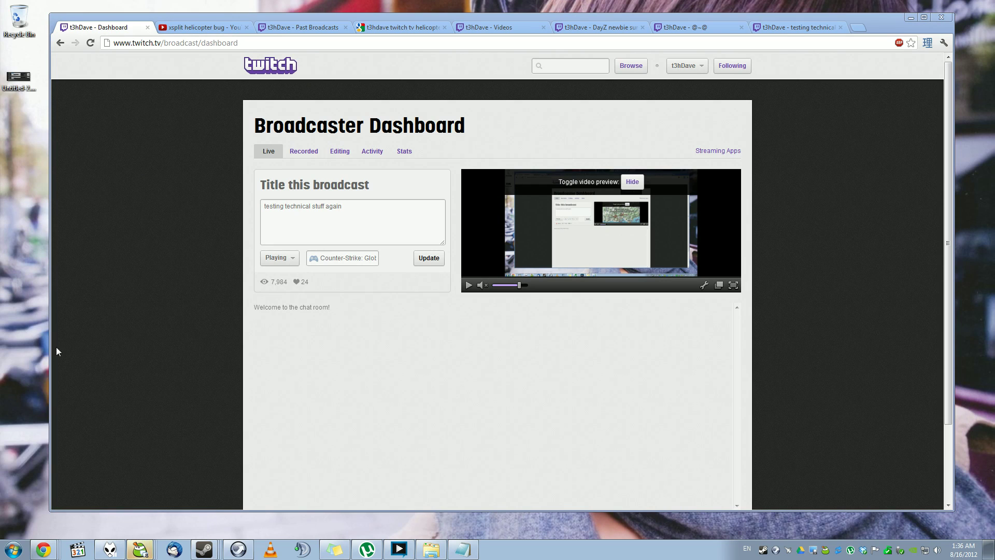
drag(151, 22, 568, 112)
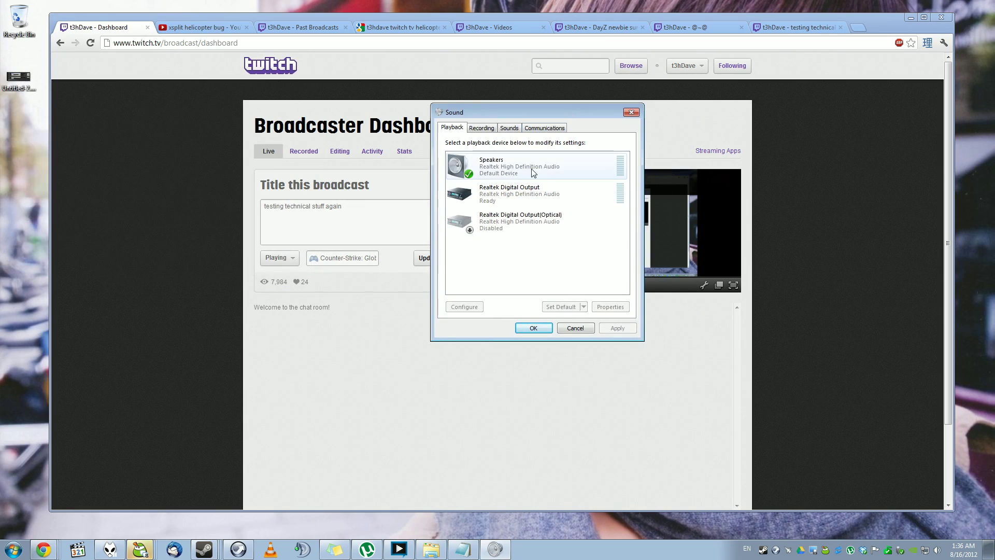
click(536, 165)
right_click(511, 166)
click(542, 249)
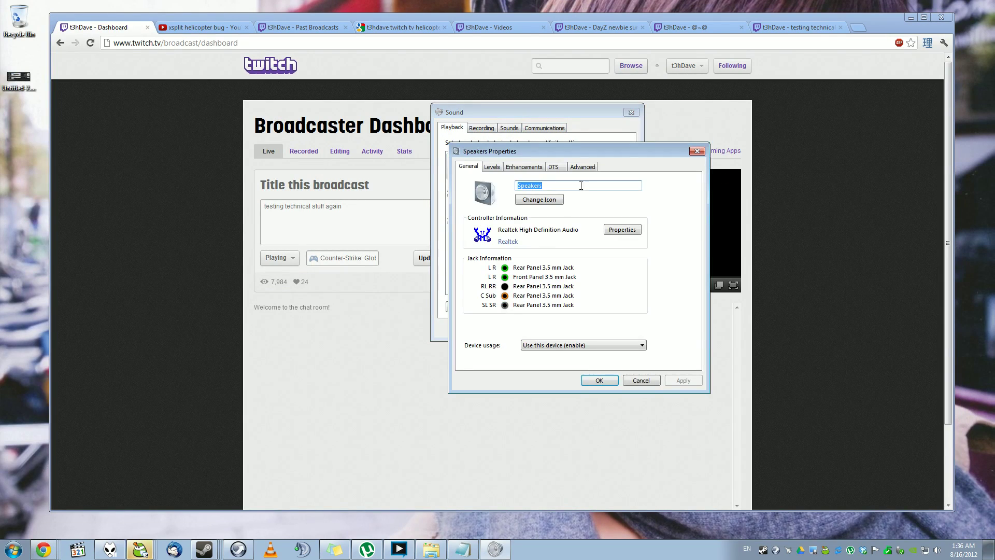
click(582, 167)
click(509, 216)
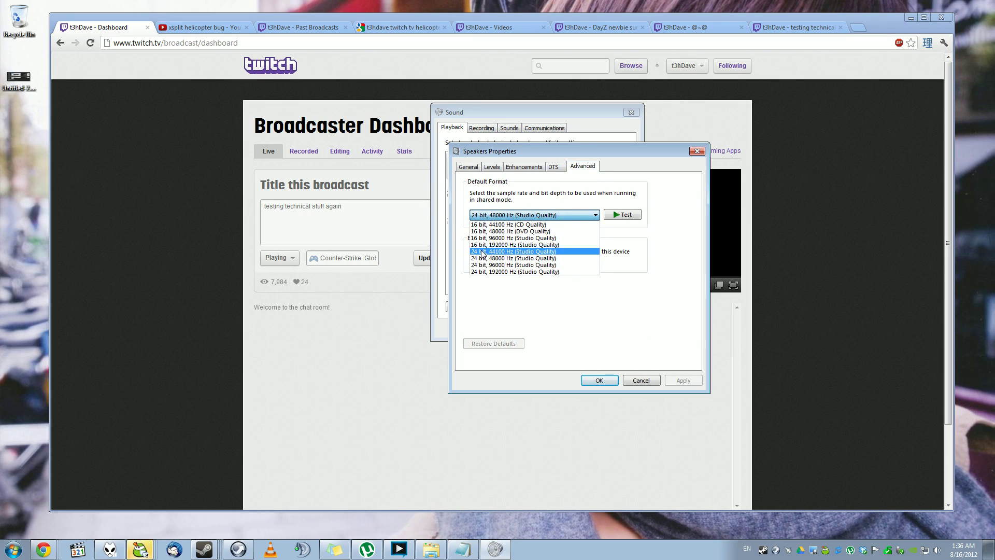
click(510, 251)
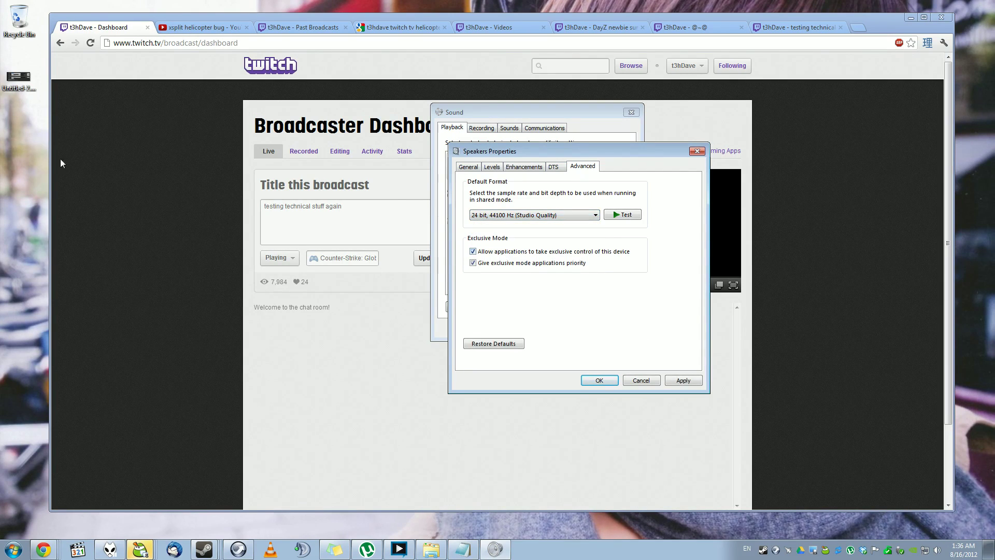
double_click(19, 80)
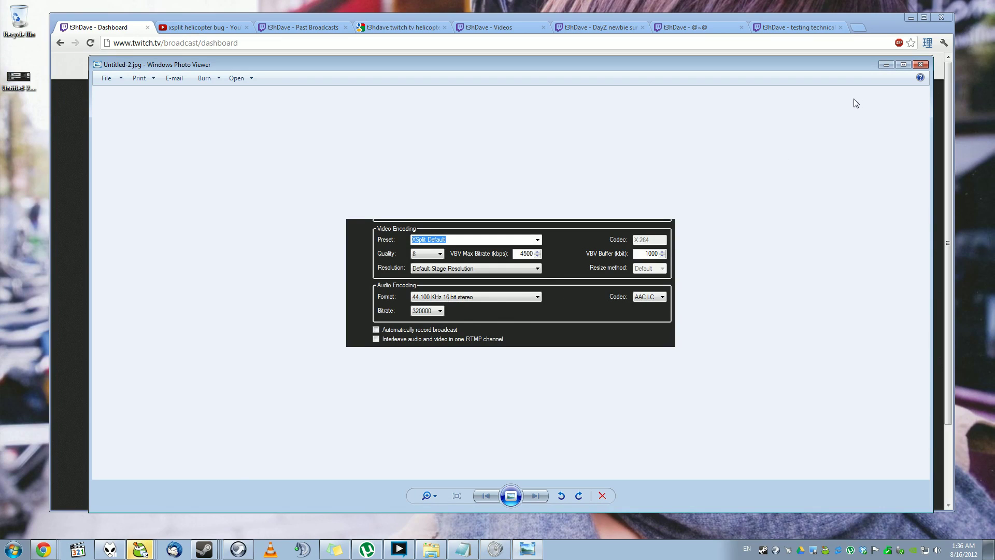
Close the screenshot in Photo Viewer and cancel the Speakers Properties dialog
click(921, 65)
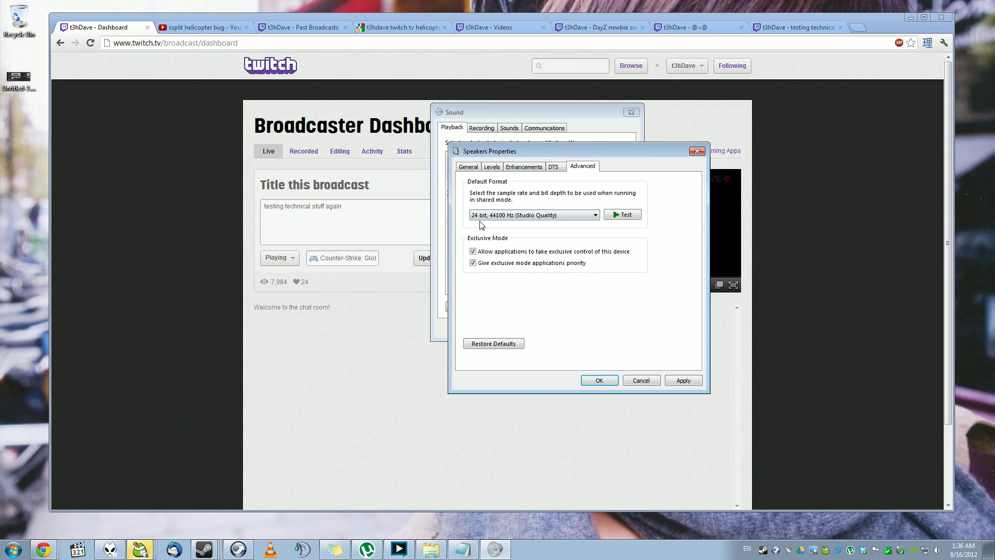
click(632, 383)
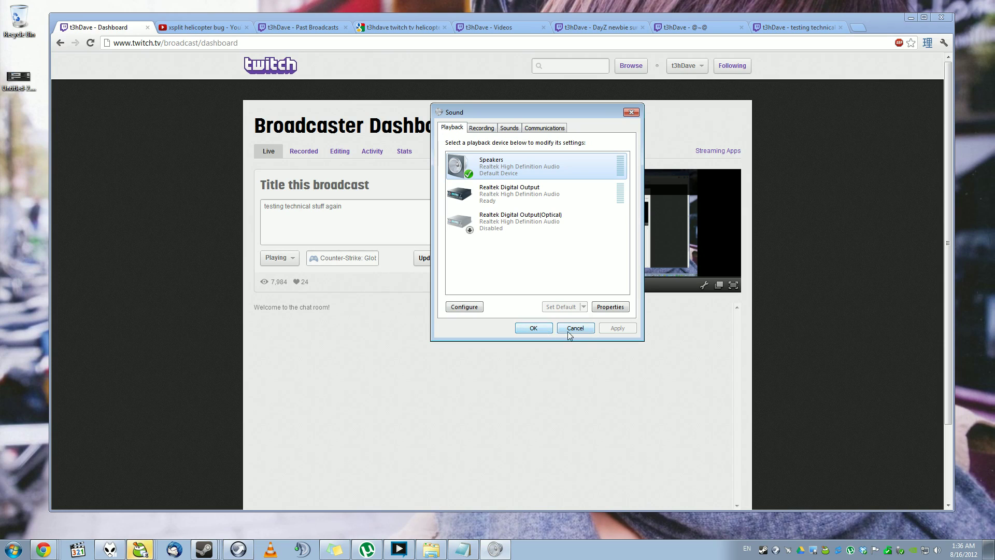
click(574, 328)
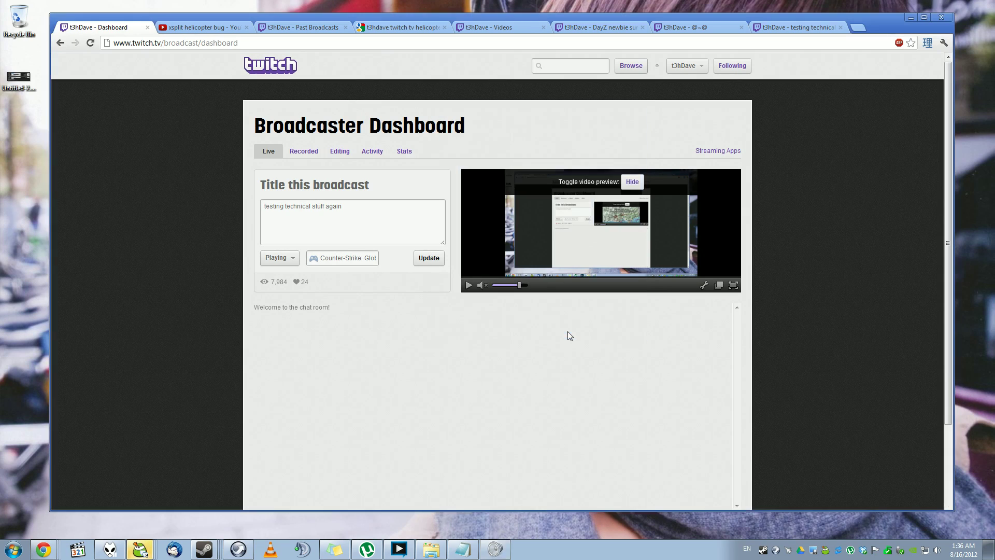